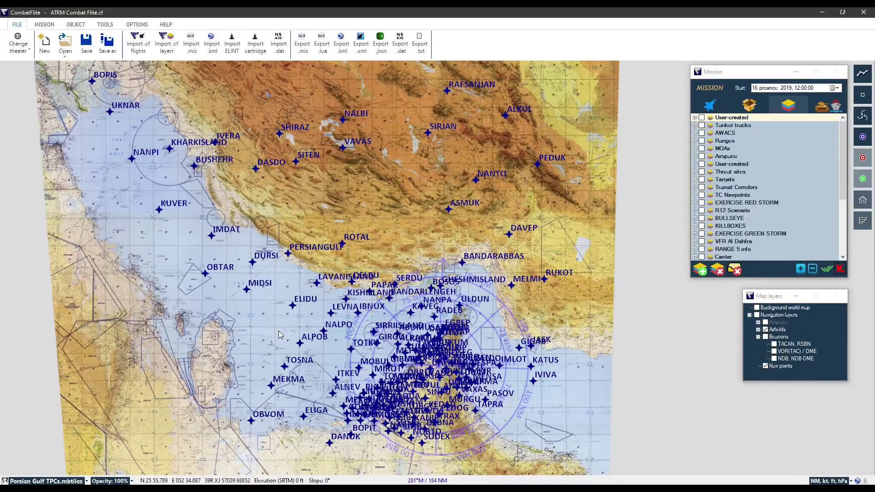
- Export the mission's nav points to a JSON file named "somethin somethin"
click(380, 43)
text(somethin somethin)
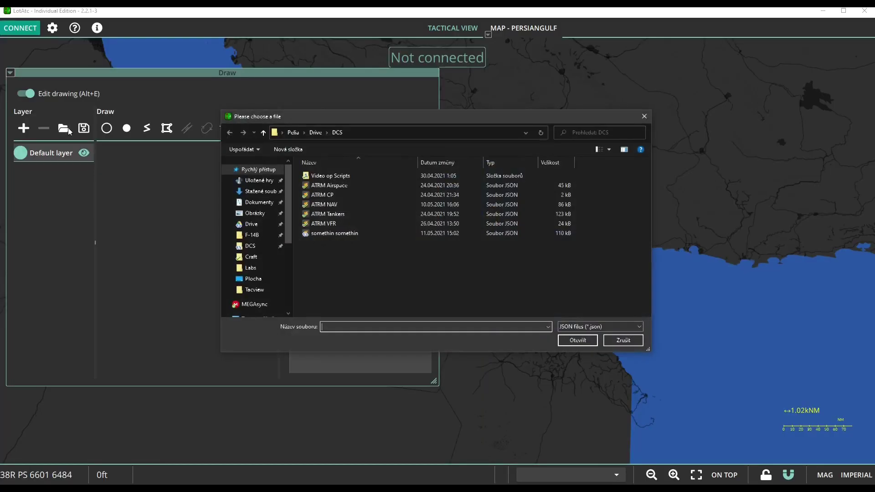
- In LotAtc, load the exported somethin somethin JSON file into the drawings as a new layer
double_click(344, 234)
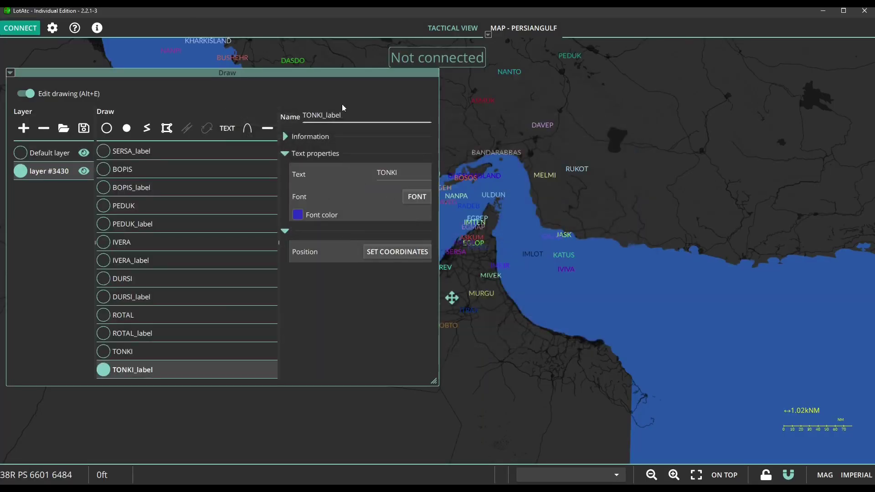
scroll(445, 222, up, 2)
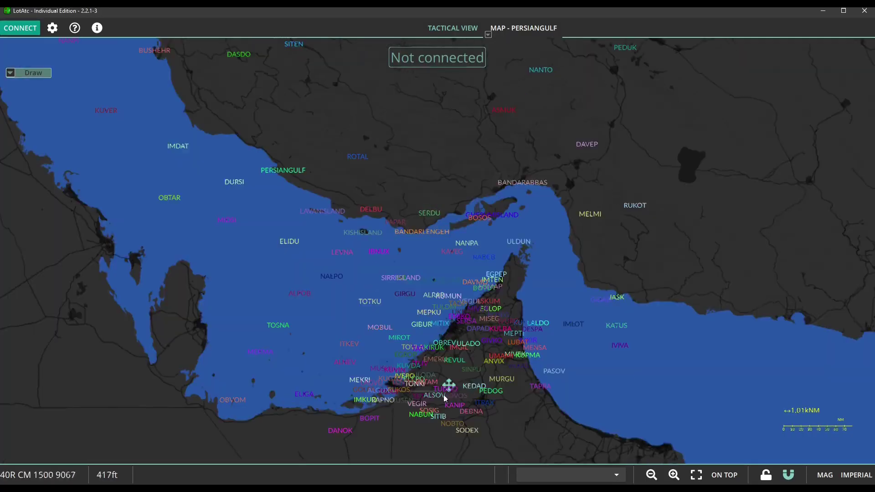
scroll(468, 386, up, 6)
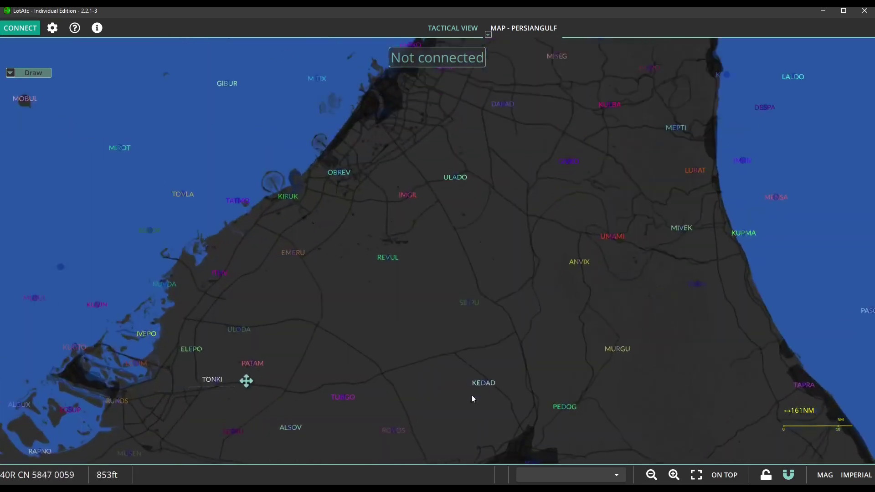
drag(375, 299, 466, 221)
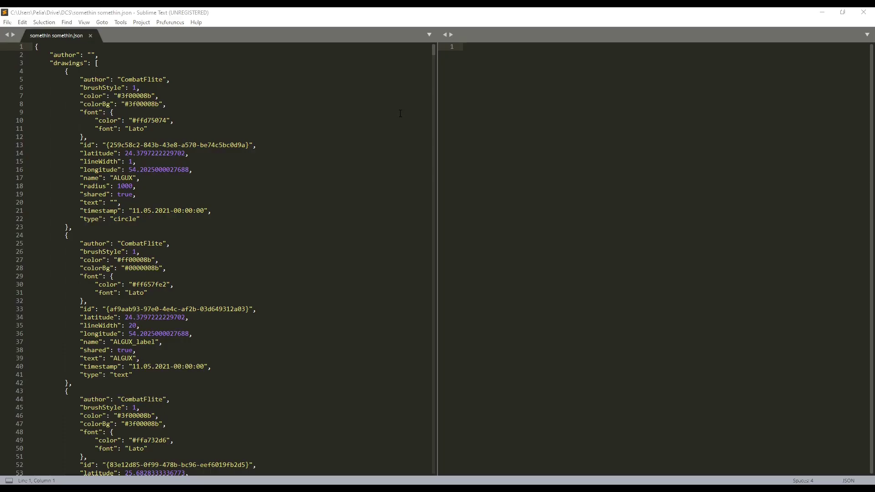
drag(431, 51, 504, 123)
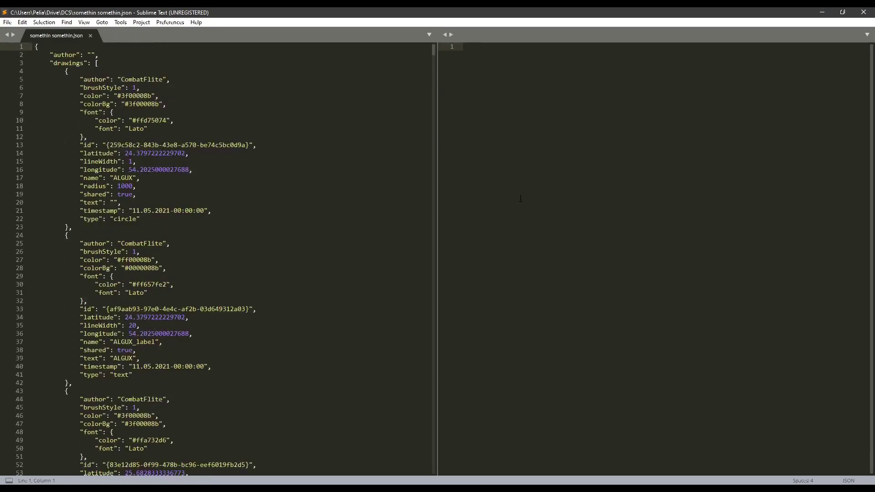
drag(432, 55, 451, 463)
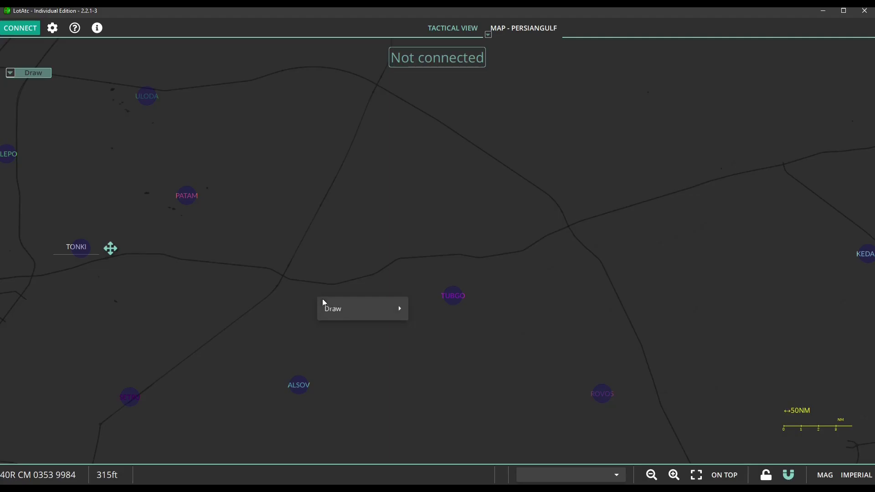
- In LotAtc, add a point on the map between TURGO and TONKI, north of ALSOV, and label it HELLO
mouse_move(377, 308)
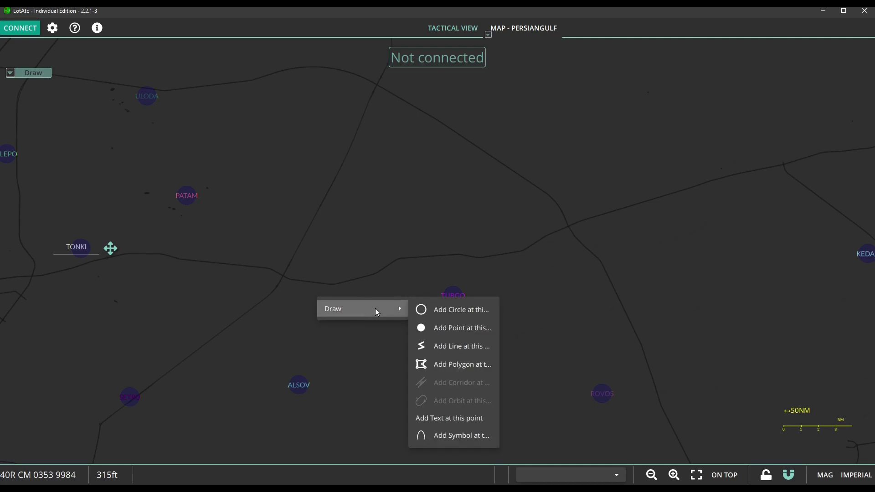
click(439, 326)
double_click(313, 316)
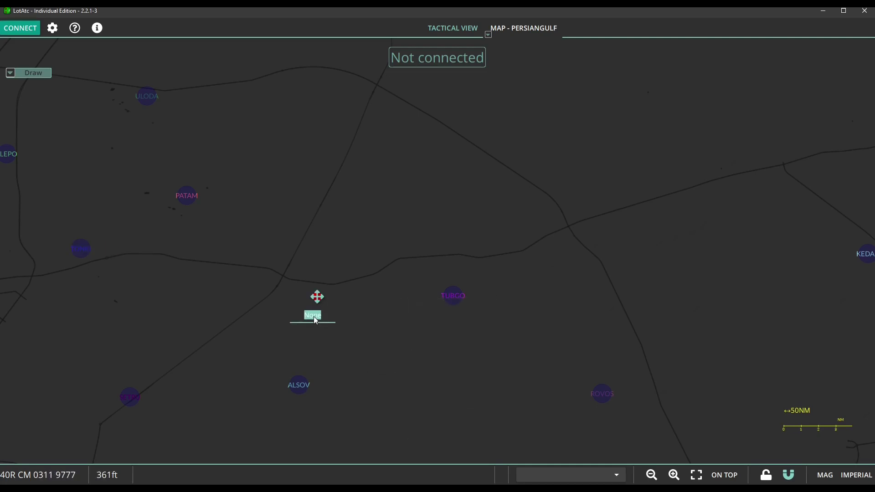
text(HELLO)
click(10, 73)
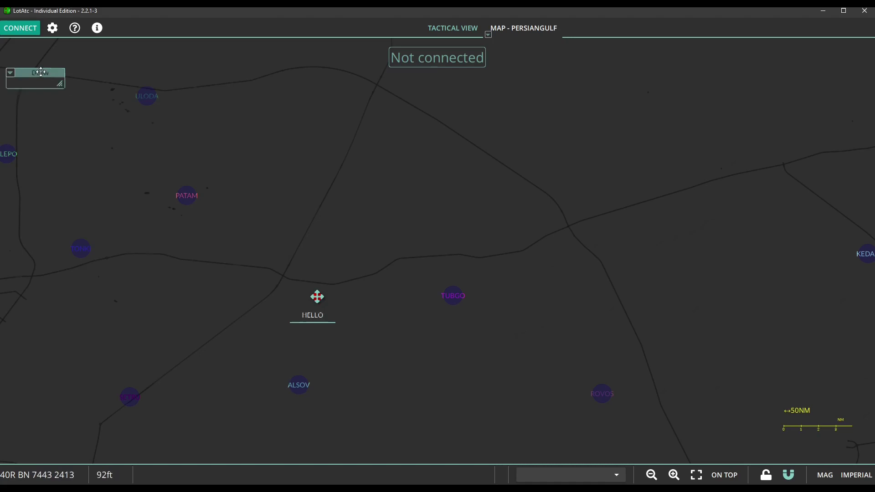
key(ctrl+a)
text(HELLO)
key(Return)
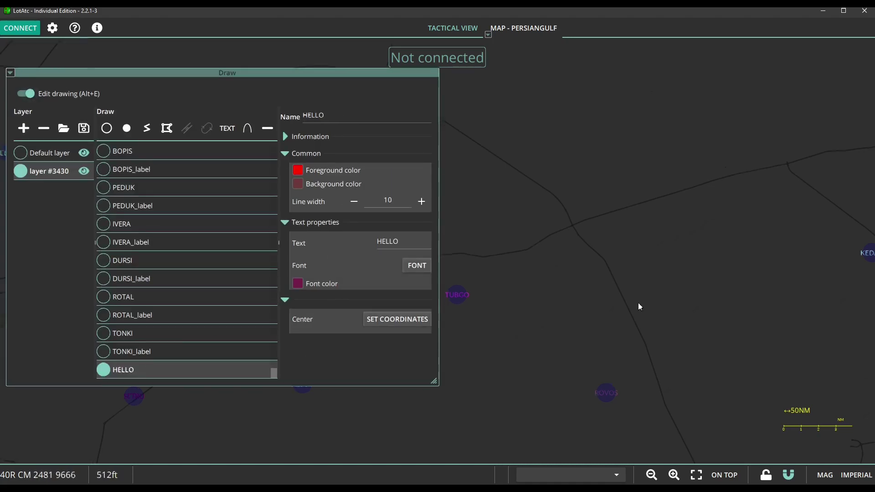
- Style the HELLO point with foreground and font colour #aaffff and Lato Regular size 10, and save the layer to file
click(297, 170)
click(393, 189)
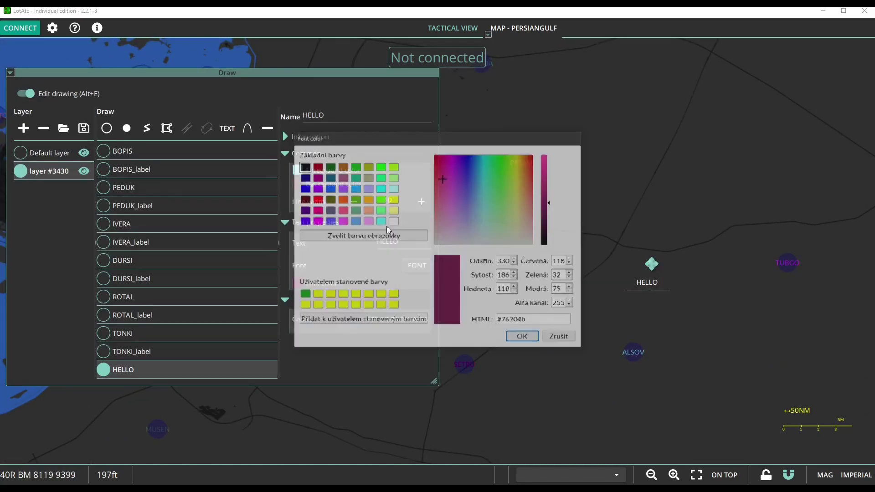
click(523, 338)
click(416, 265)
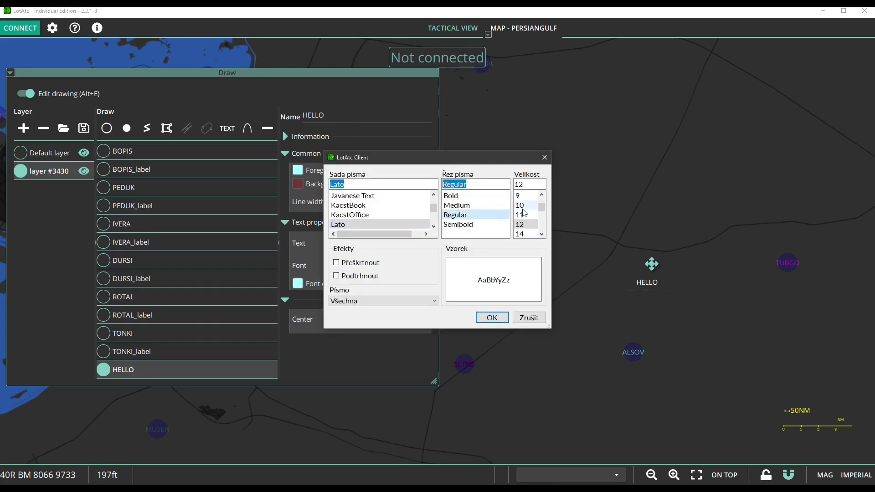
click(492, 316)
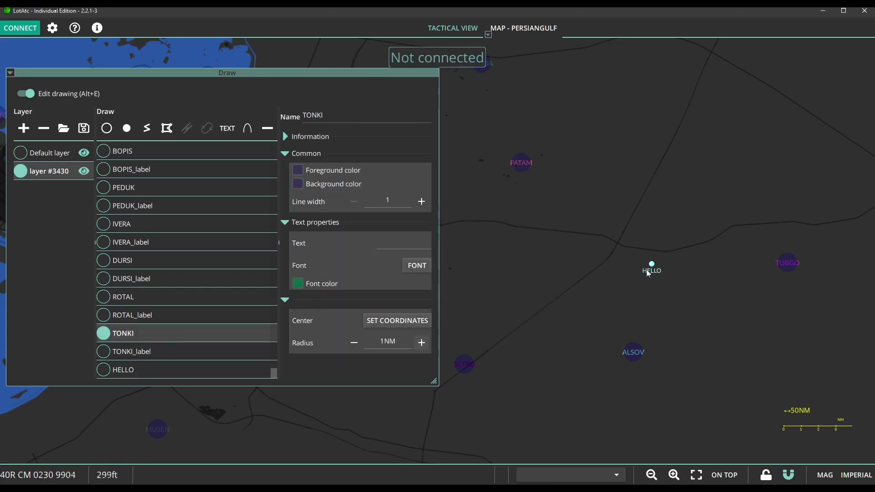
click(85, 129)
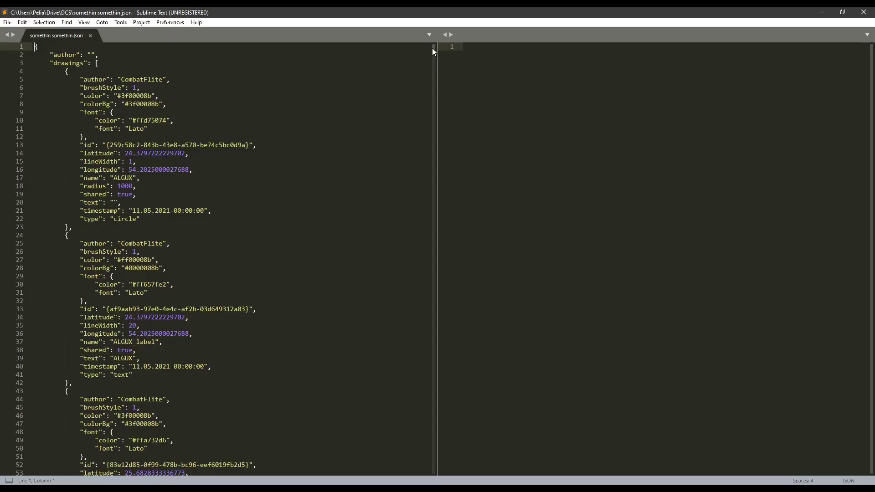
- In Sublime Text, move the HELLO entry with its preceding comma from the end of somethin somethin.json into the empty second file
drag(432, 48, 452, 468)
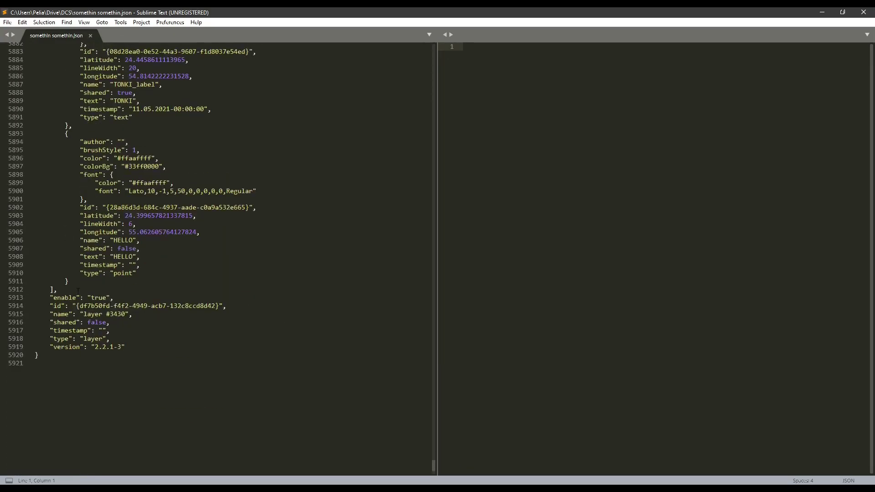
drag(71, 280, 68, 125)
key(ctrl+x)
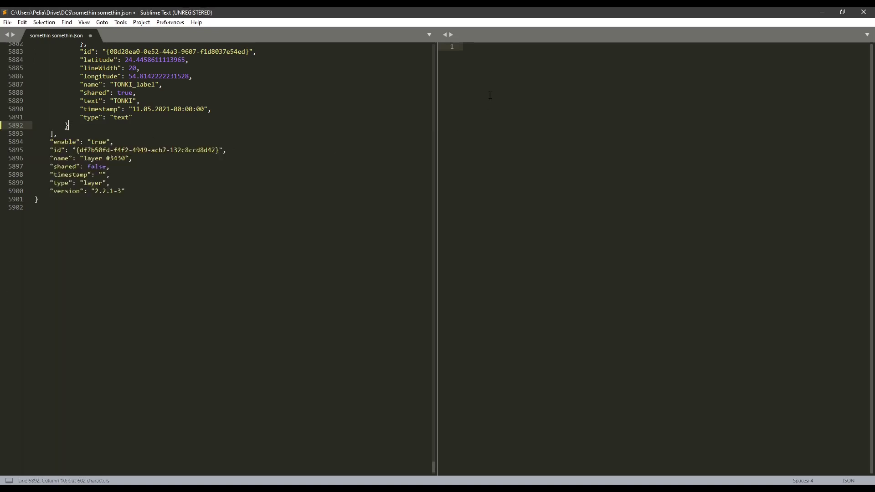
click(490, 95)
key(ctrl+v)
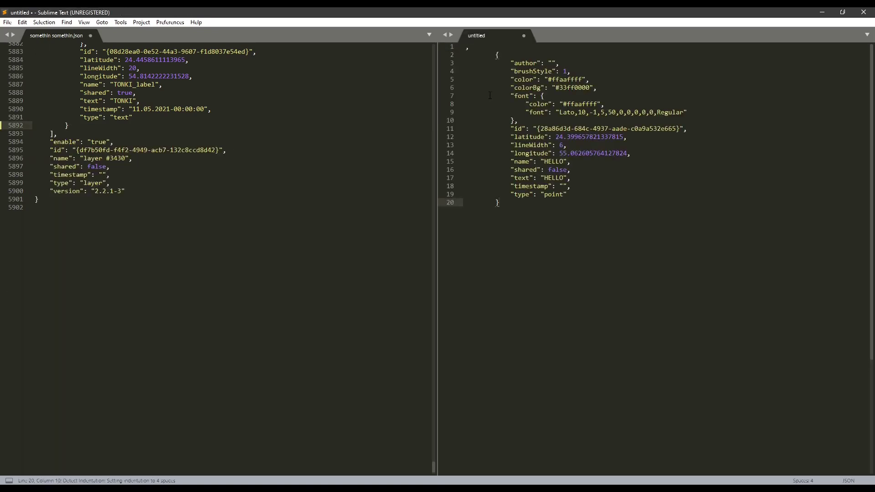
- Copy the entire drawings array, brackets included, from somethin somethin.json into the first document of JSON Editor Online
scroll(212, 334, up, 10)
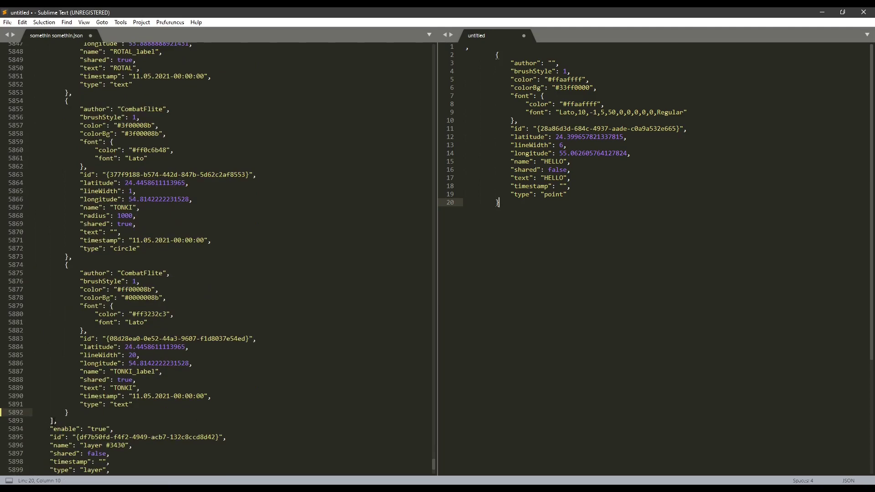
click(91, 416)
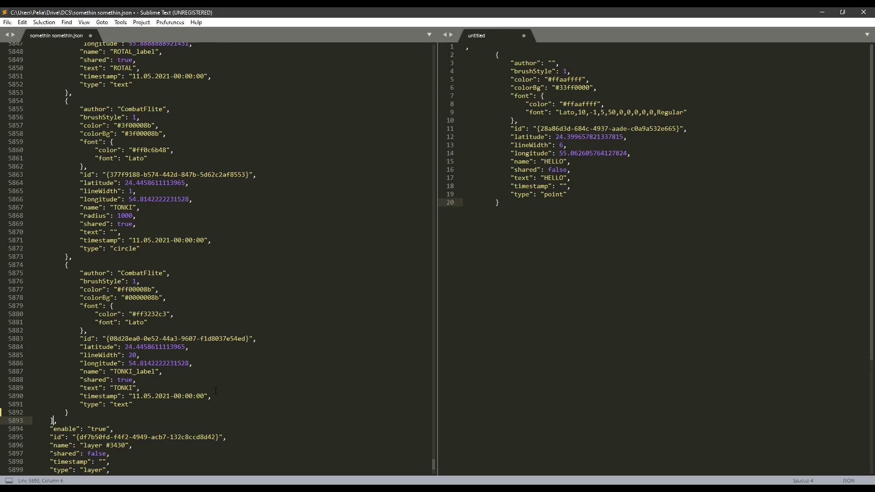
key(shift+Page_Up)
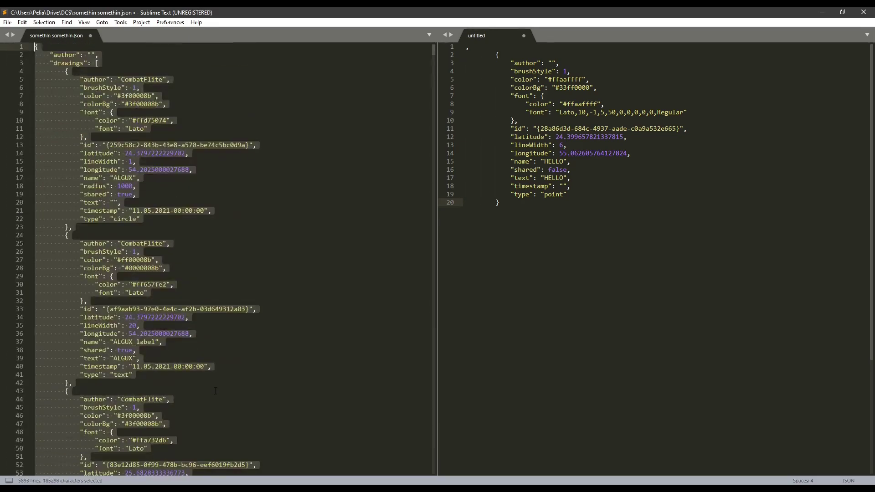
key(shift+Up)
key(ctrl+shift+Right)
key(ctrl+shift+Right)
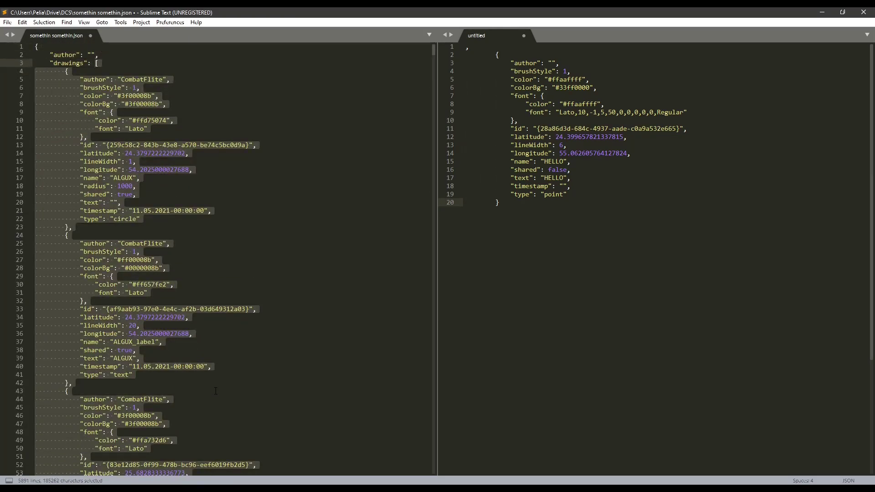
key(ctrl+c)
key(alt+Tab)
key(ctrl+v)
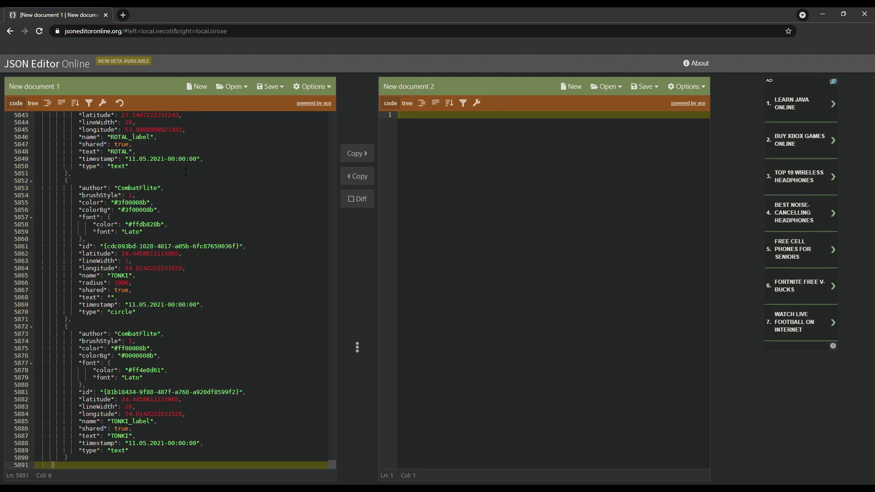
- Set up a transform of the first document that filters the entries by type == circle
click(89, 102)
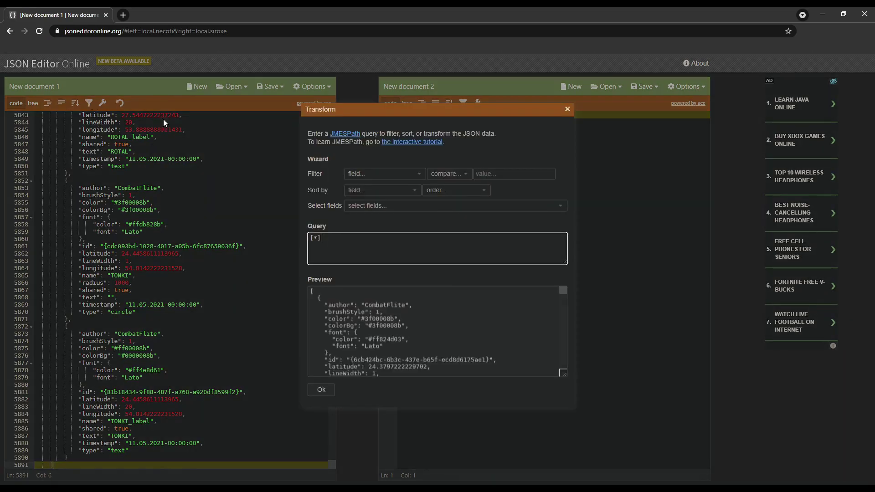
click(466, 177)
click(451, 204)
click(412, 174)
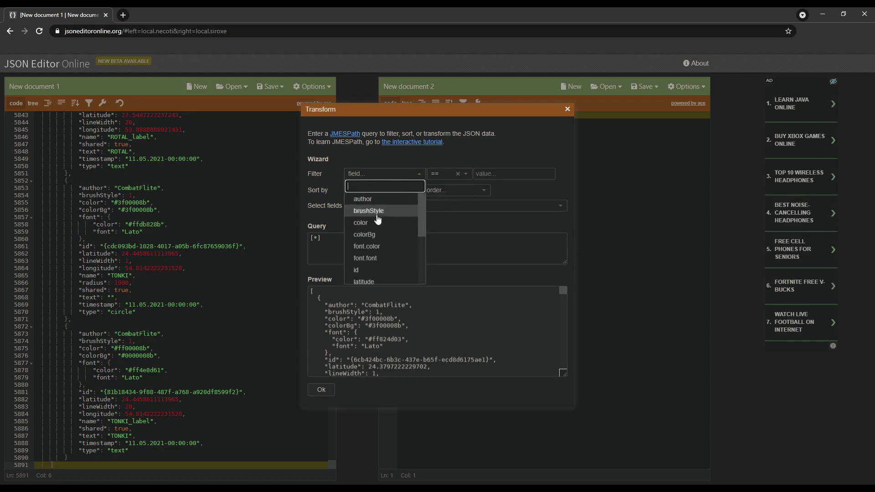
scroll(380, 268, down, 3)
click(380, 278)
click(517, 172)
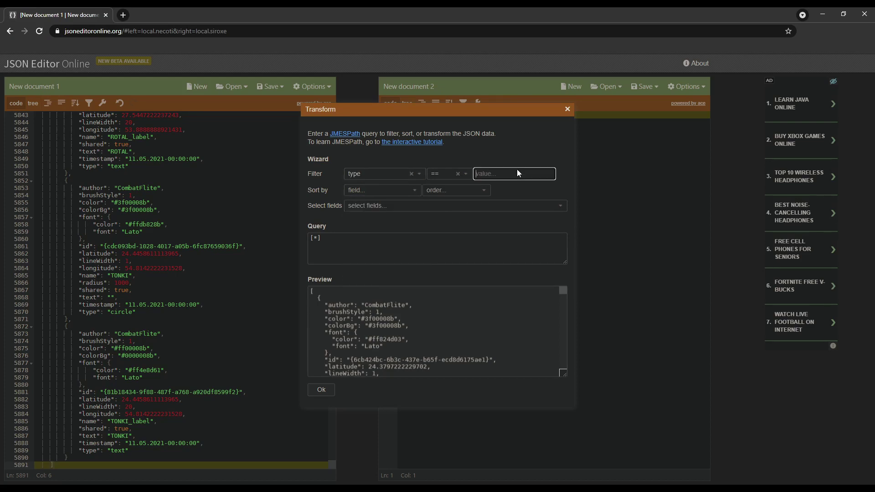
text(circle)
- Limit the transform to the fields id, latitude, lineWidth, longitude and name, and apply it
click(390, 205)
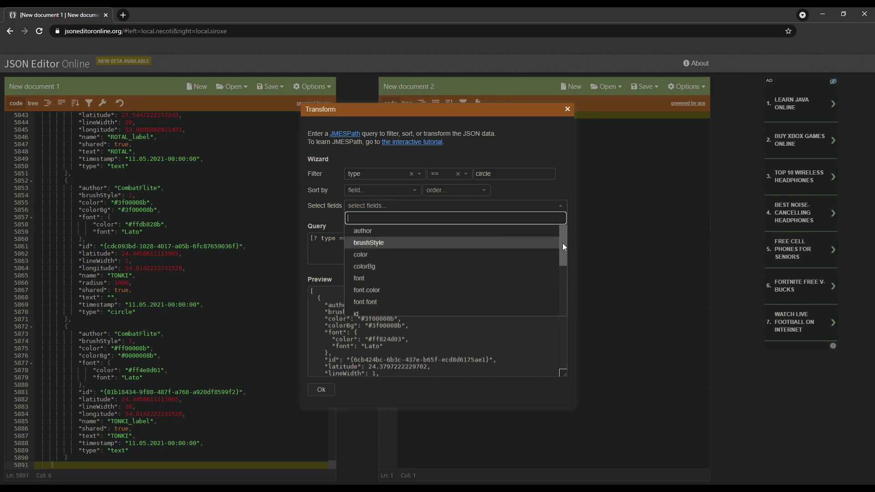
drag(562, 242, 561, 270)
click(357, 255)
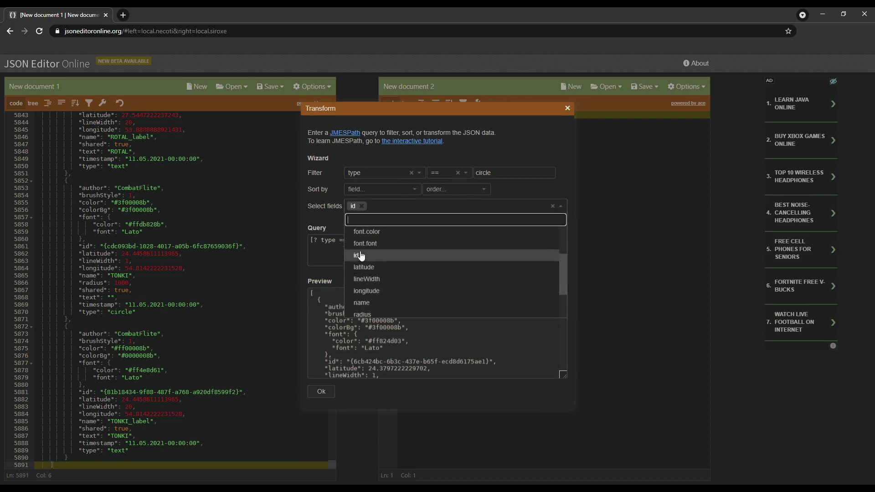
click(375, 269)
click(376, 279)
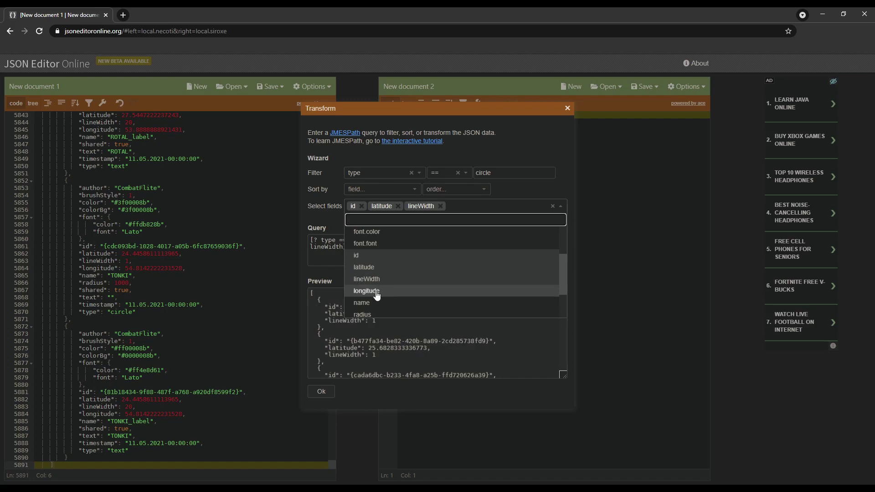
click(376, 294)
click(374, 304)
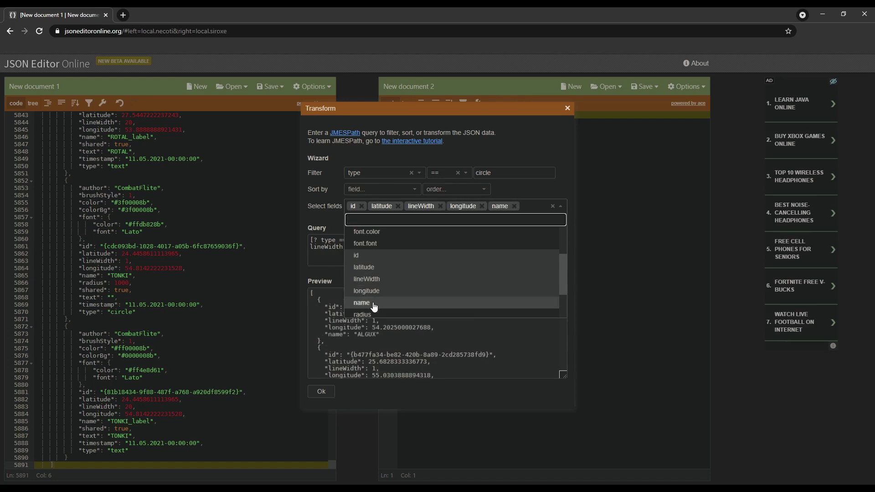
click(321, 391)
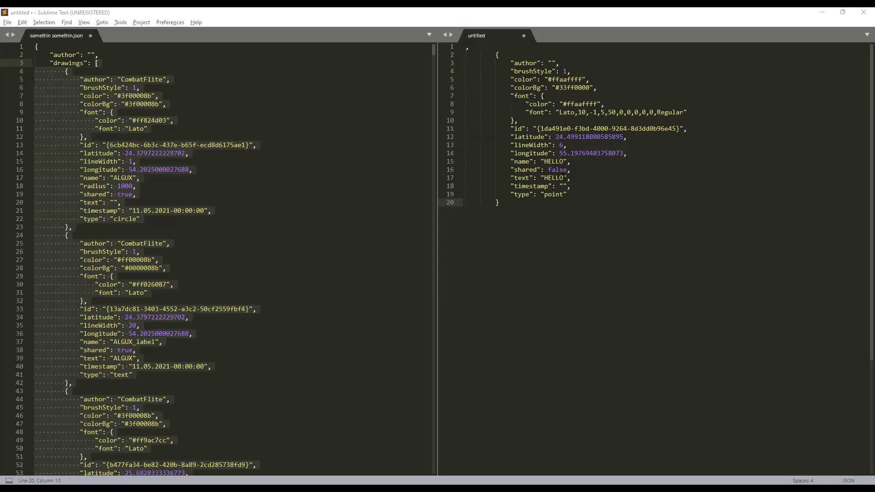
- In Sublime Text's HELLO template, replace the text value with $3, the longitude and name lines with $2, and the id and latitude lines with $1
double_click(549, 177)
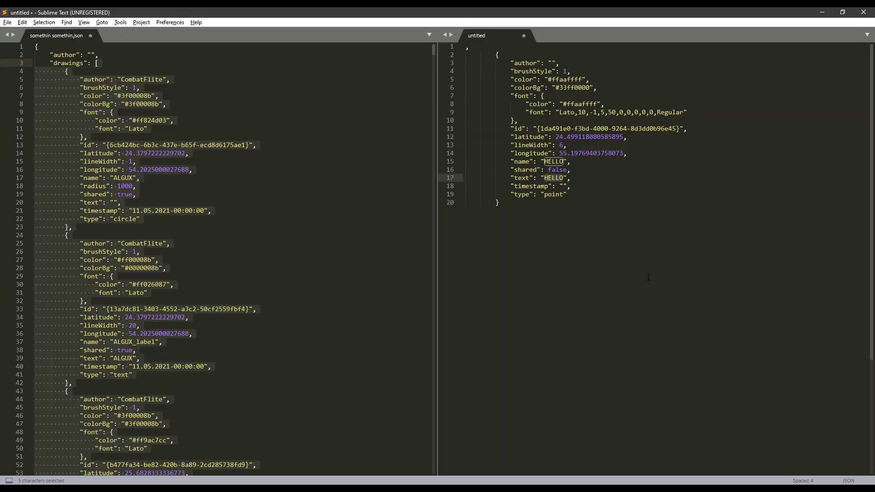
text($3)
mouse_move(568, 161)
mouse_down()
mouse_move(567, 145)
mouse_move(574, 159)
mouse_up()
text($2)
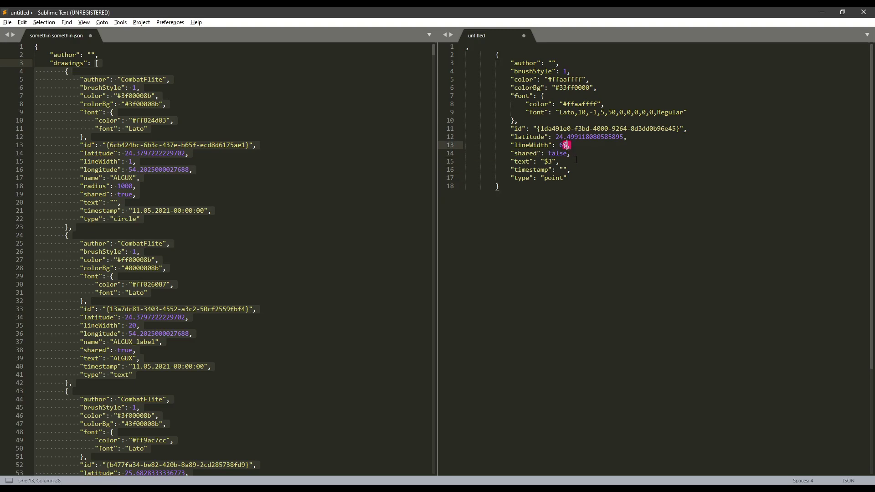
drag(627, 137, 510, 129)
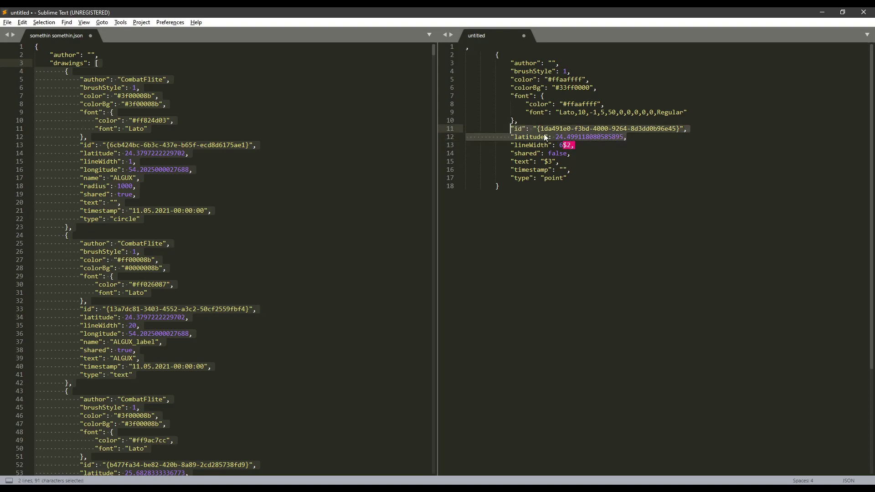
text($1)
- Copy the template's author-to-type lines, and in regex101 match the filtered JSON as test string against ("id"(?>.|\n)*?)"lineWidth": 1((?>.|\n)*?"name": "(.*)")
drag(569, 170, 511, 63)
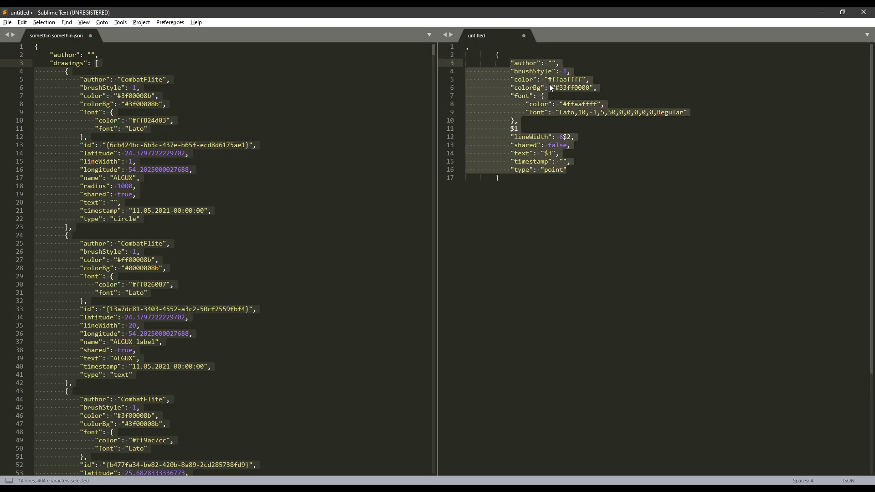
key(alt+Tab)
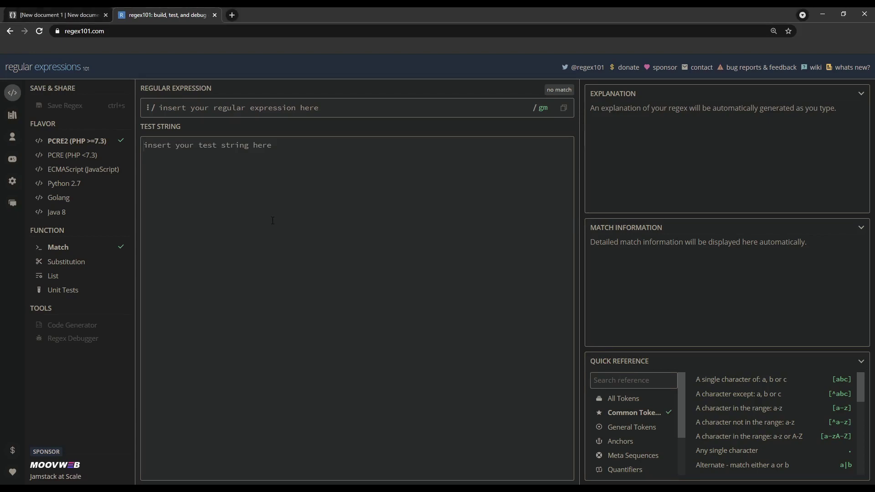
click(263, 284)
key(ctrl+v)
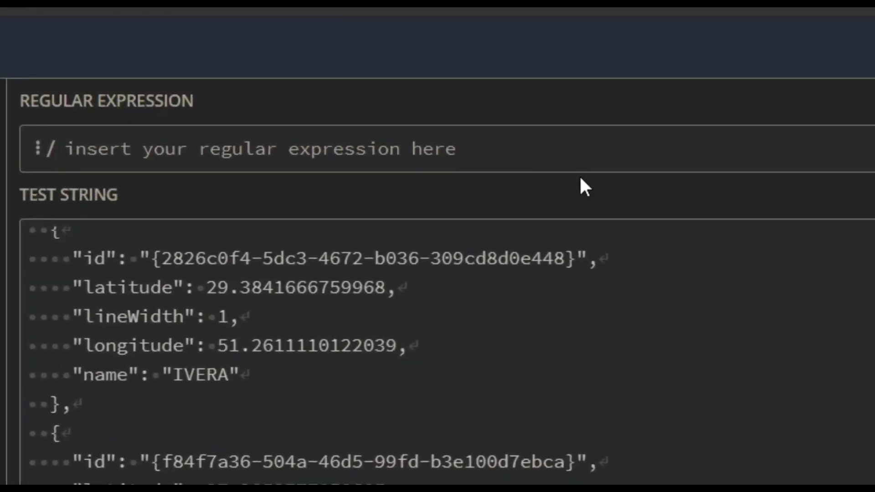
key(ctrl+v)
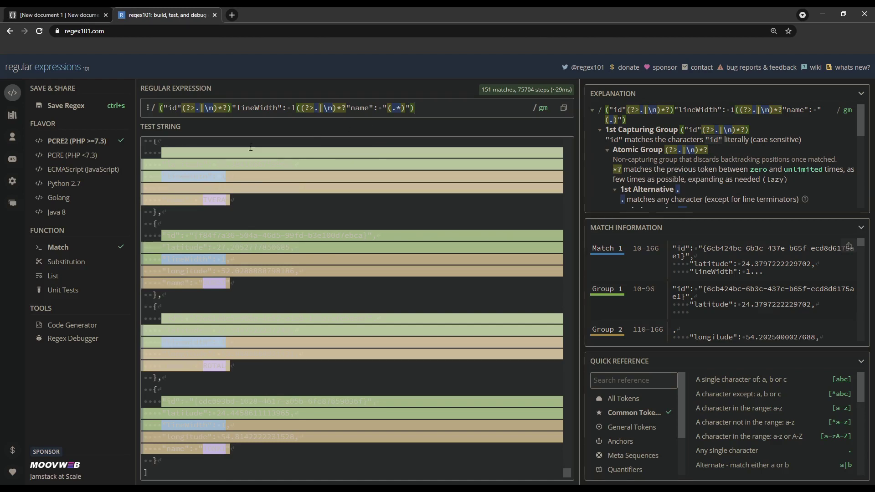
- Switch regex101 to Substitution and use the copied point template with $1, $2 and $3 as the replacement value
click(66, 263)
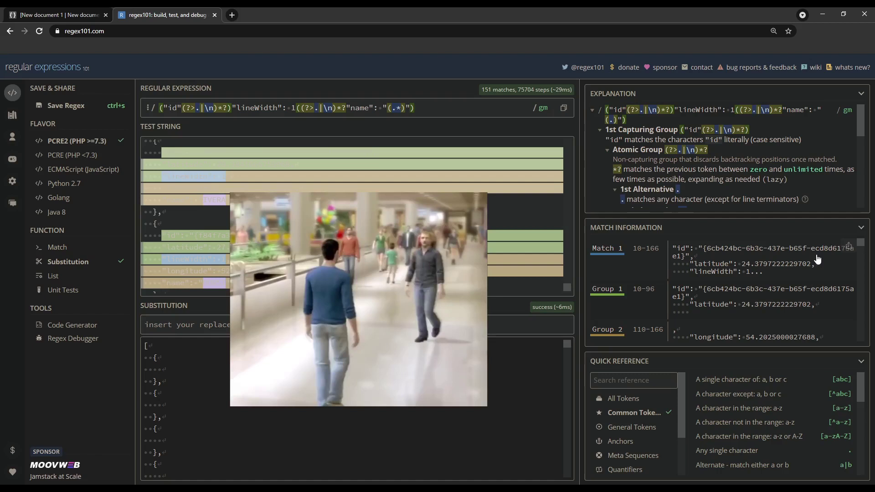
scroll(811, 273, down, 3)
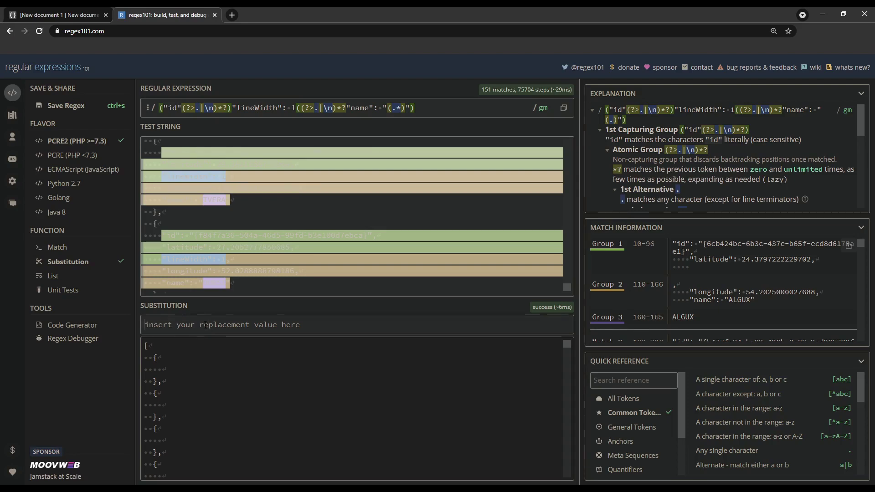
key(ctrl+v)
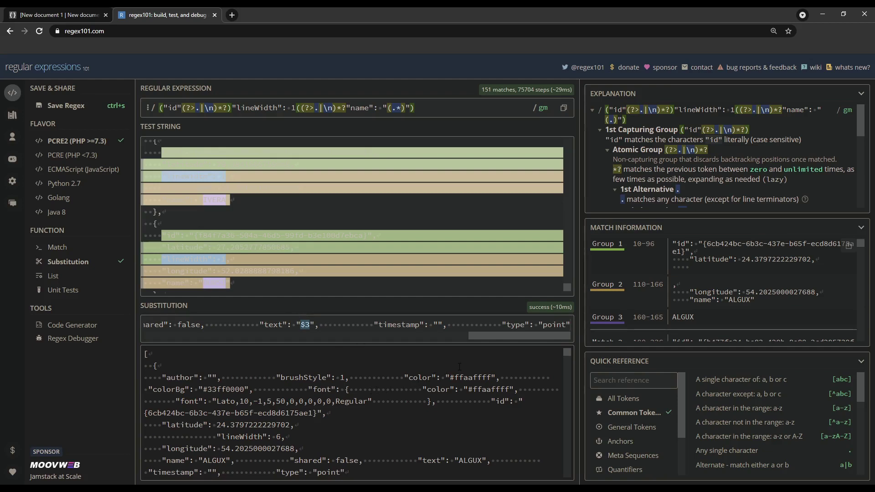
- Copy the entire substitution result and replace the selected drawings array in somethin somethin.json in Sublime Text with it
key(ctrl+a)
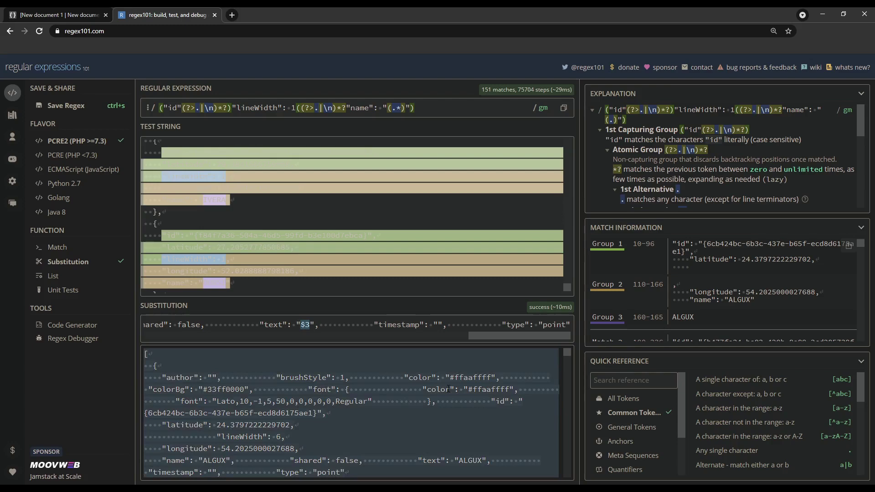
key(alt+Tab)
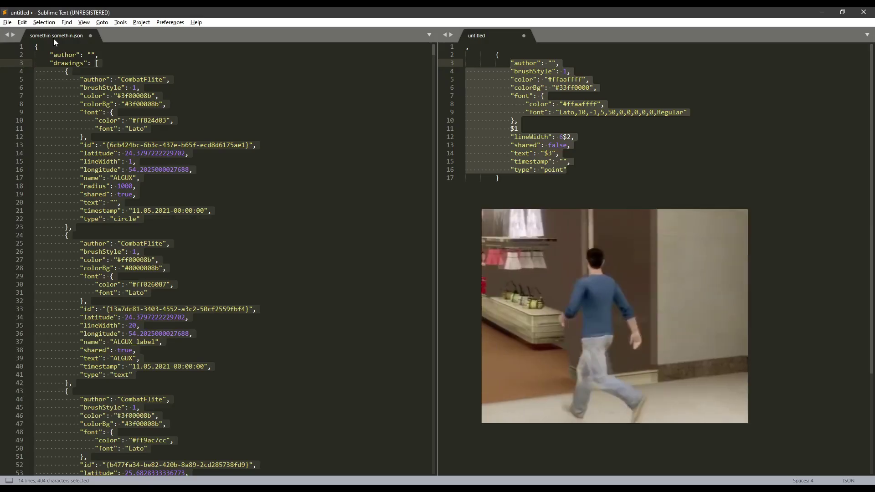
click(51, 36)
key(ctrl+End)
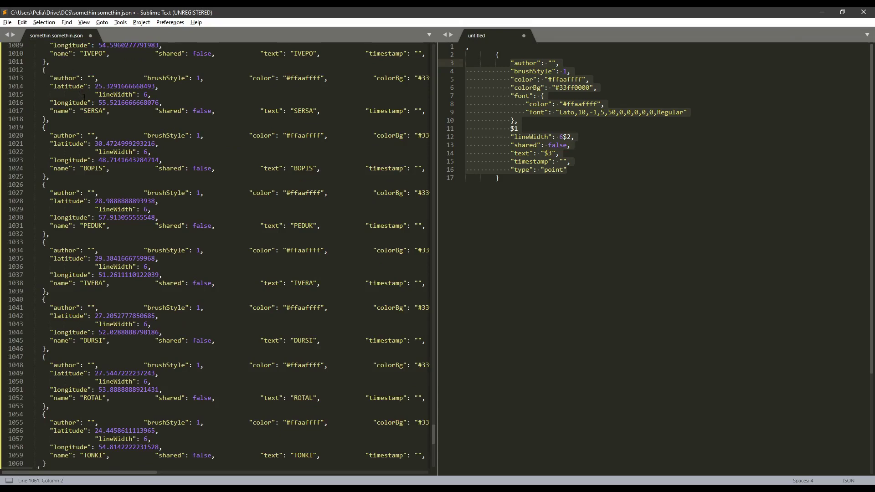
- Switch to LotAtc and examine the imported nav points across the Persian Gulf map
key(alt+Tab)
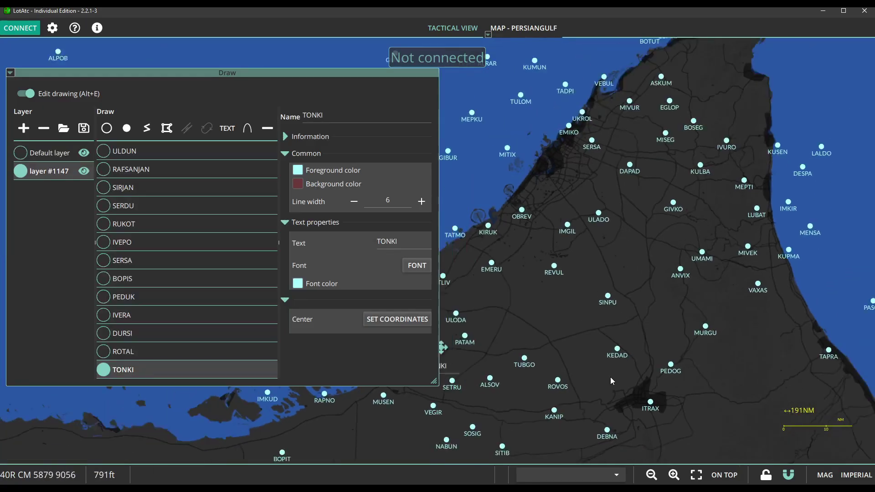
scroll(610, 376, down, 4)
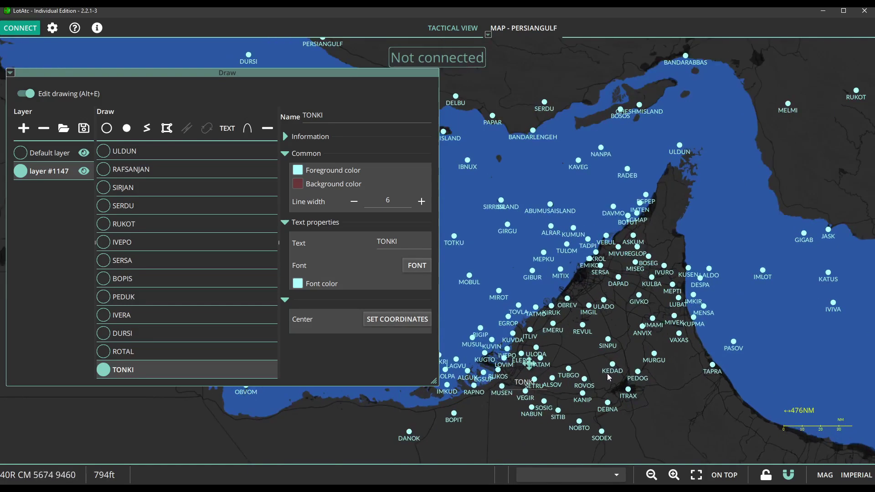